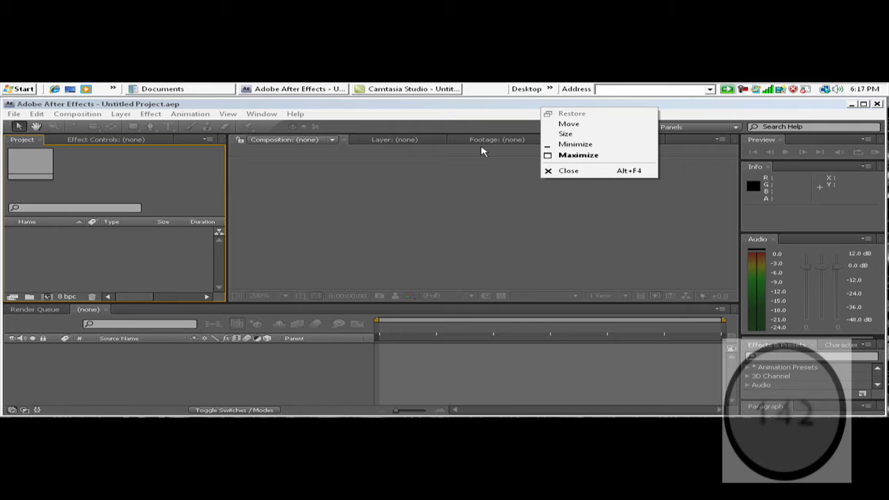
- Dismiss the open menu, focus the workspace and bring up the File menu
{"action": "left_click", "coordinate": [426, 234]}
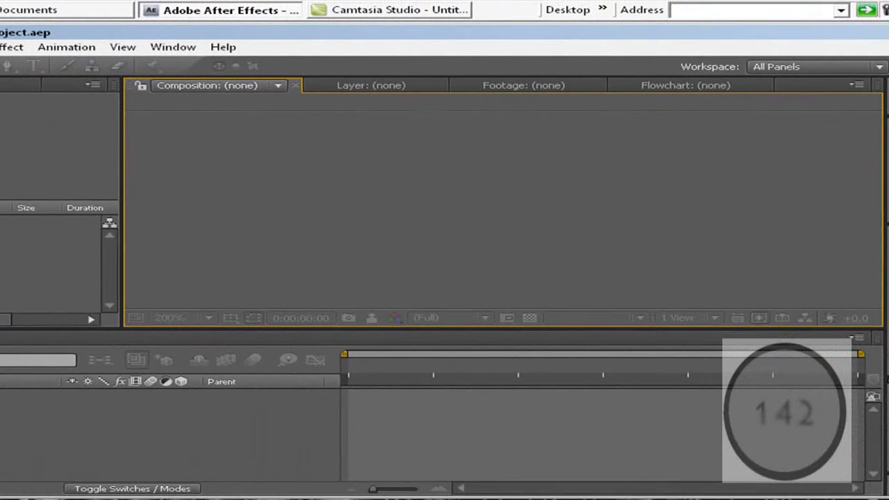
{"action": "key", "text": "super"}
{"action": "key", "text": "Escape"}
{"action": "key", "text": "alt+f"}
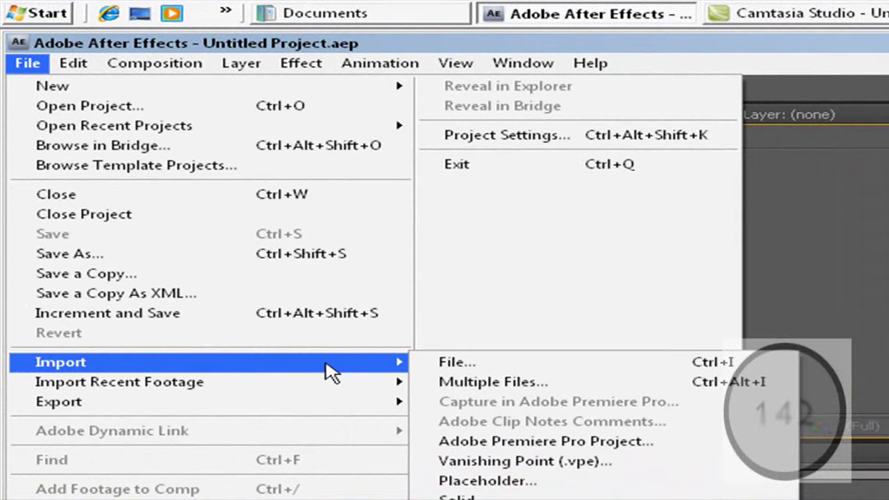
{"action": "mouse_move", "coordinate": [208, 349]}
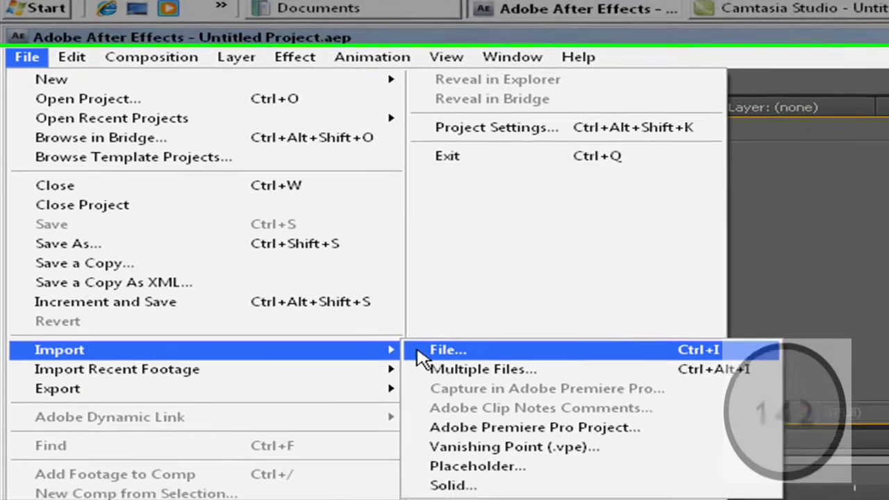
- Import the clip Energy Ball 001 from F:\video\2009-05-25 Energy Ball via Import > File
{"action": "left_click", "coordinate": [424, 363]}
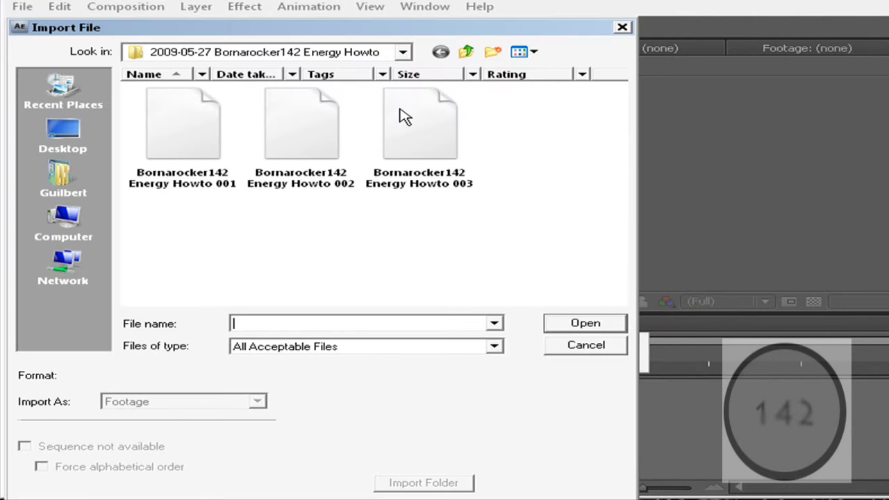
{"action": "left_click", "coordinate": [255, 55]}
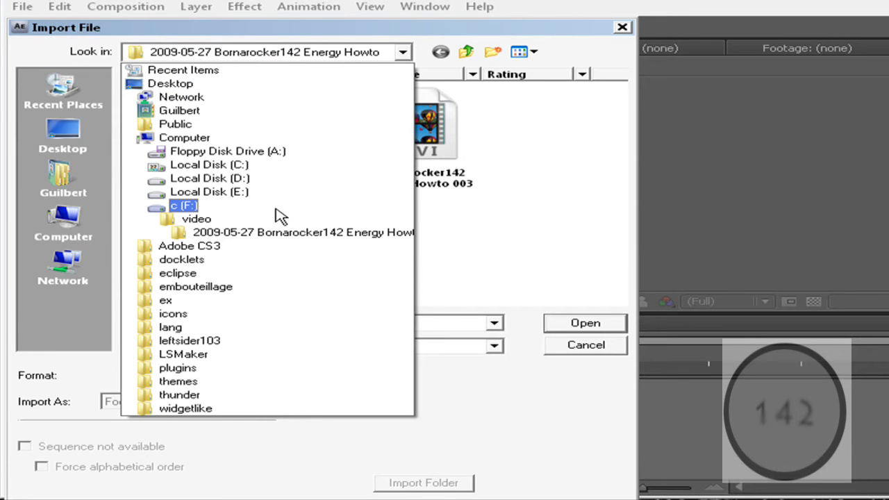
{"action": "left_click", "coordinate": [263, 223]}
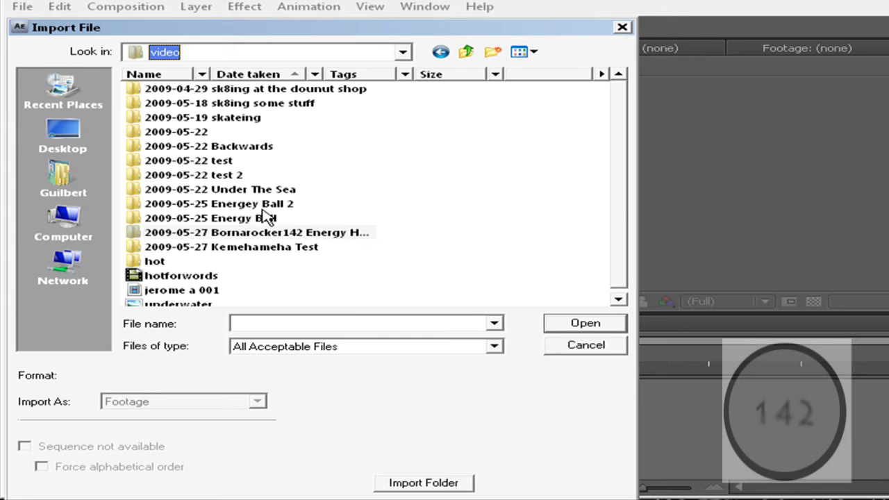
{"action": "double_click", "coordinate": [265, 217]}
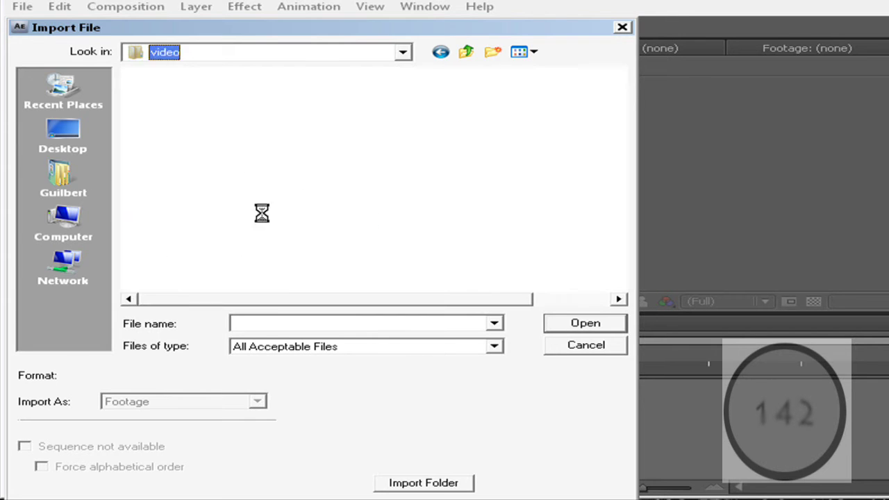
{"action": "left_click", "coordinate": [212, 90]}
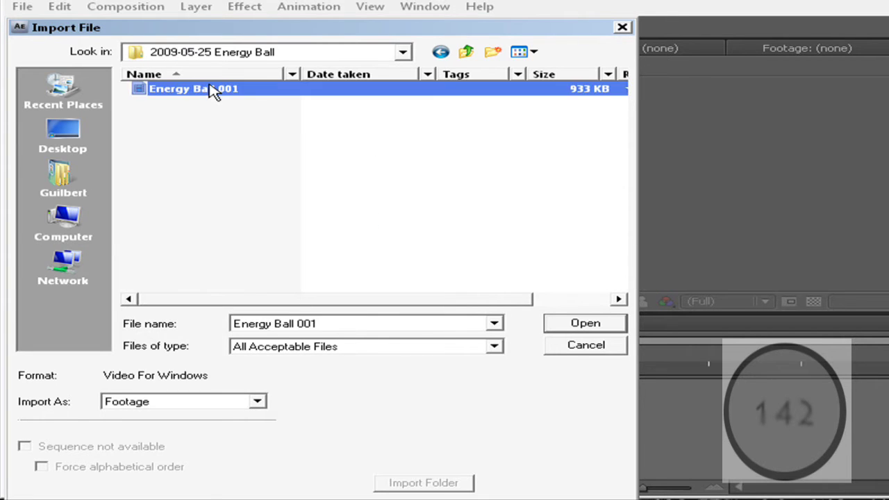
{"action": "left_click", "coordinate": [596, 326]}
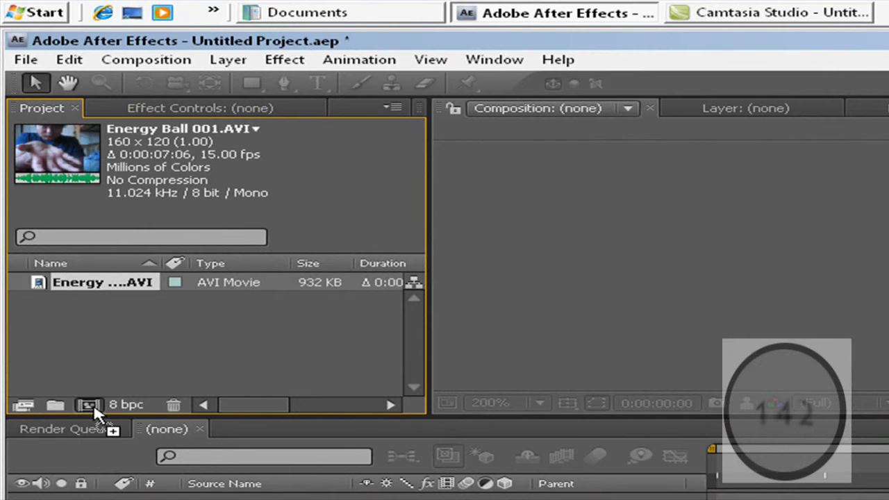
- Drag Energy Ball 001.AVI onto the new-composition button to build its composition
{"action": "left_click_drag", "start_coordinate": [90, 415], "coordinate": [88, 408]}
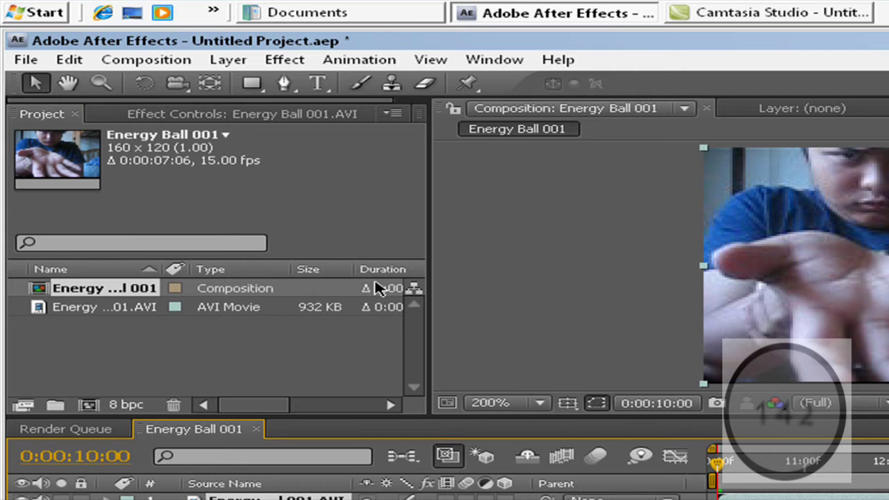
- Create White Solid 1 via Layer > New > Solid with the colour kept pure white
{"action": "left_click", "coordinate": [229, 59]}
{"action": "mouse_move", "coordinate": [205, 76]}
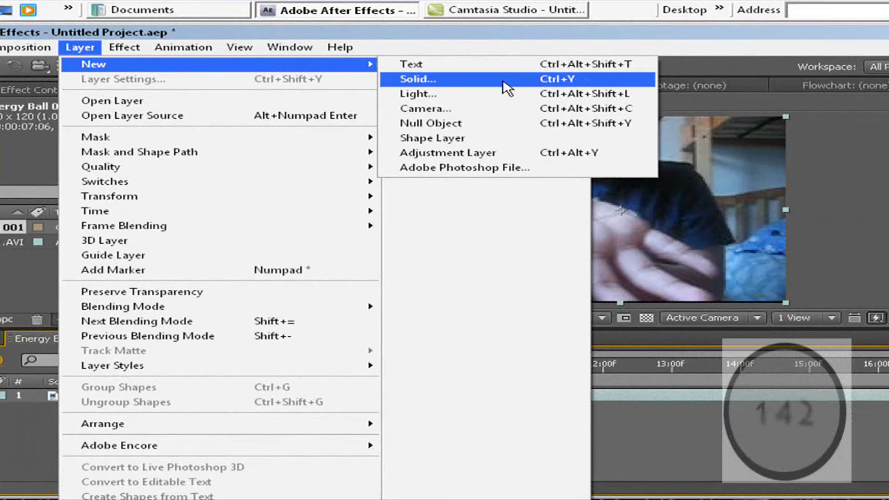
{"action": "left_click", "coordinate": [506, 82]}
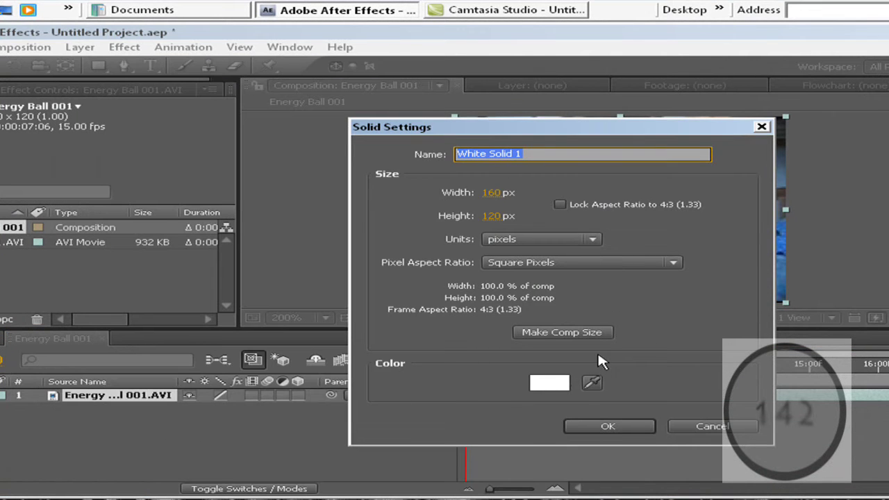
{"action": "left_click", "coordinate": [541, 383]}
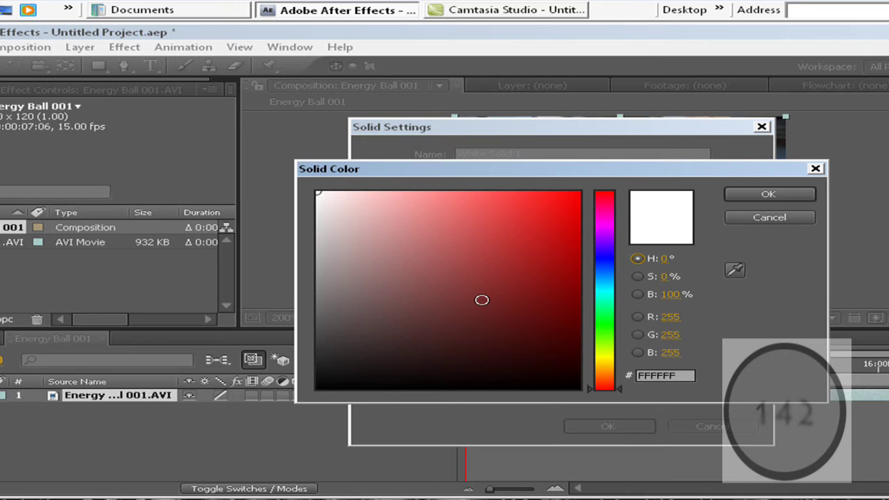
{"action": "left_click", "coordinate": [769, 217]}
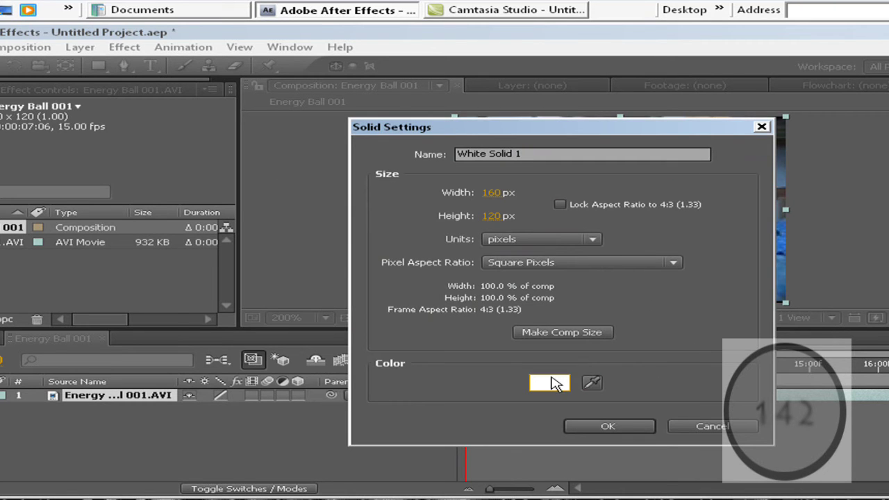
{"action": "left_click", "coordinate": [604, 426]}
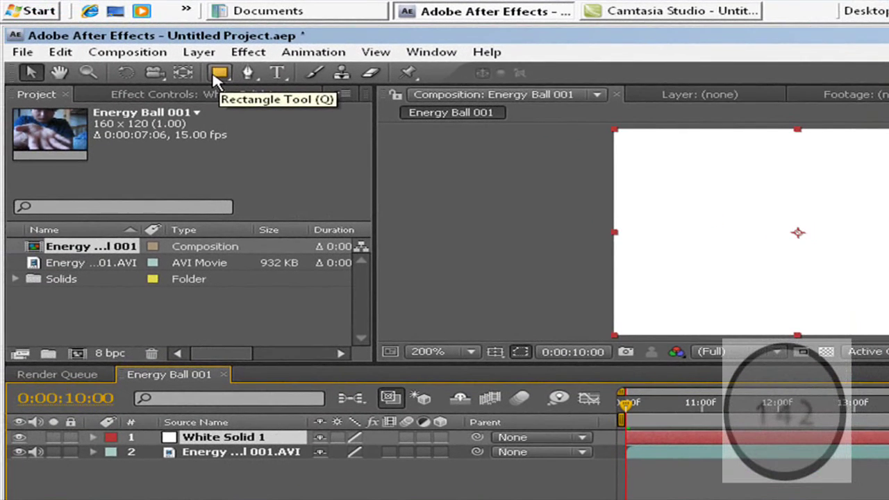
- Switch to the Ellipse Tool and draw an oval mask on White Solid 1 over the hand
{"action": "left_click_drag", "start_coordinate": [218, 78], "coordinate": [276, 121]}
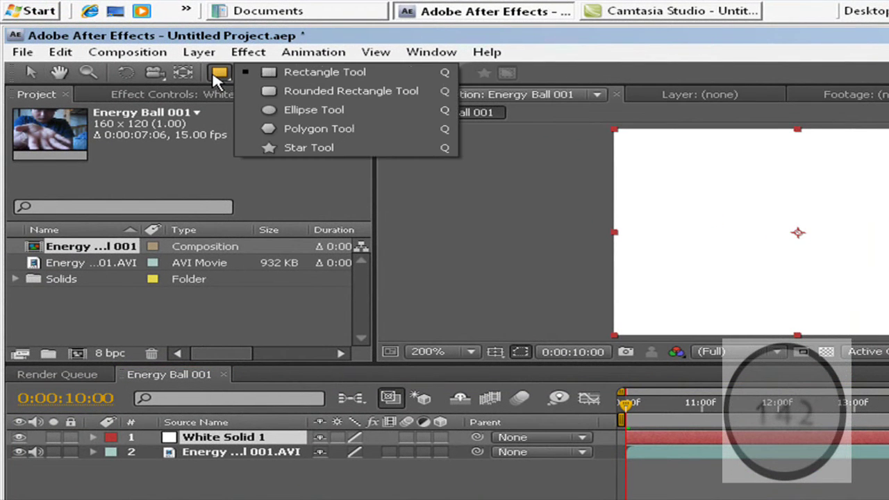
{"action": "left_click", "coordinate": [292, 116]}
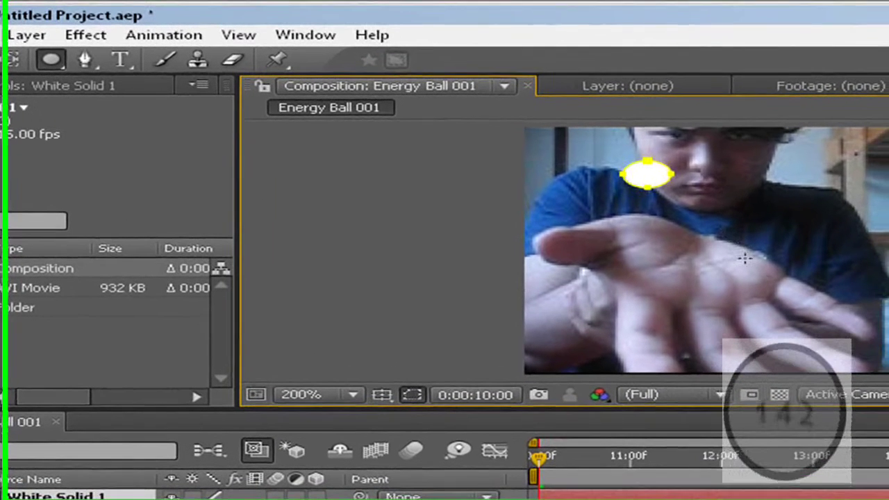
{"action": "mouse_move", "coordinate": [701, 158]}
{"action": "left_mouse_down"}
{"action": "mouse_move", "coordinate": [818, 257]}
{"action": "mouse_move", "coordinate": [786, 256]}
{"action": "mouse_move", "coordinate": [801, 269]}
{"action": "mouse_move", "coordinate": [844, 264]}
{"action": "mouse_move", "coordinate": [809, 271]}
{"action": "left_mouse_up"}
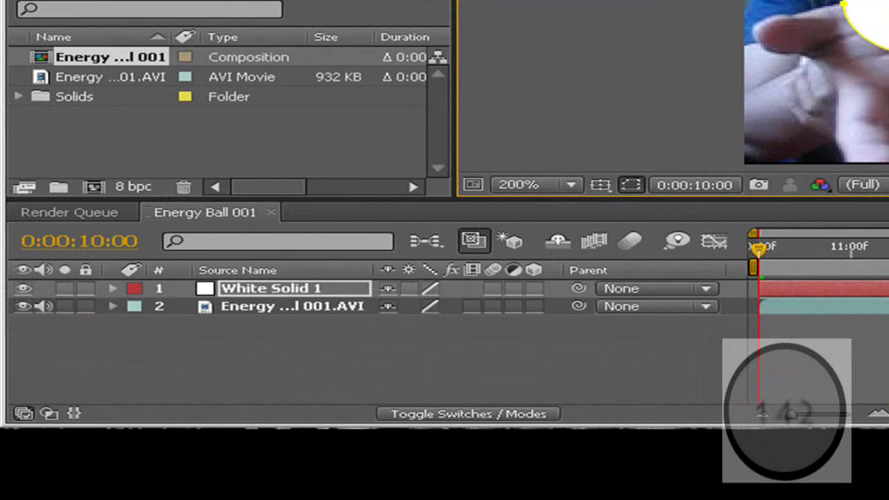
- Reveal Mask 1 and set 10:00 keyframes on Mask Path, Mask Feather and Mask Expansion
{"action": "key", "text": "m"}
{"action": "key", "text": "m"}
{"action": "key", "text": "m"}
{"action": "key", "text": "m"}
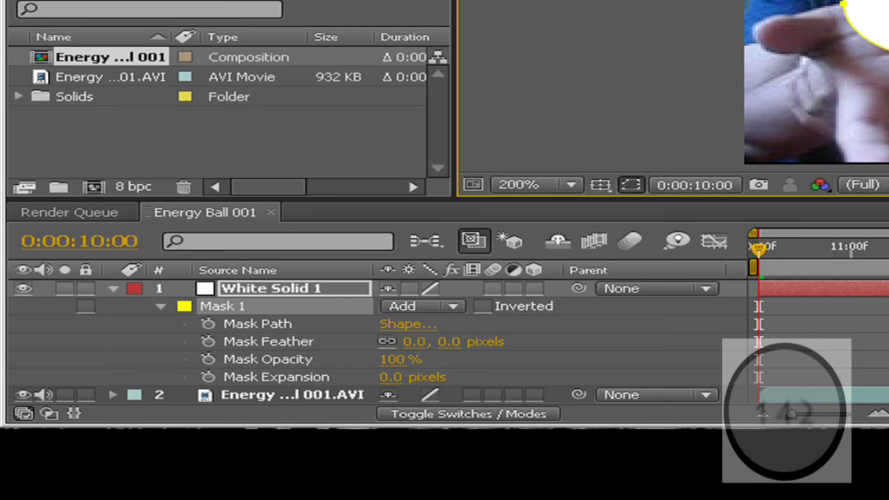
{"action": "left_click", "coordinate": [208, 324]}
{"action": "left_click", "coordinate": [209, 341]}
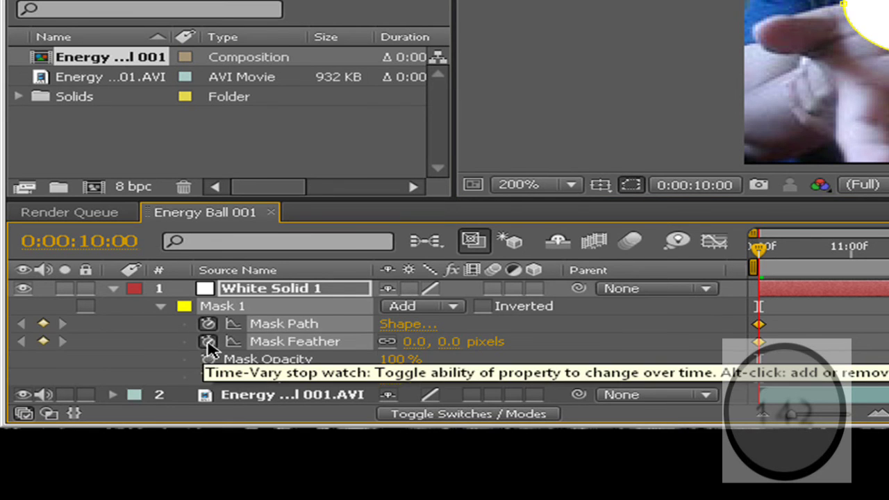
{"action": "left_click", "coordinate": [208, 376]}
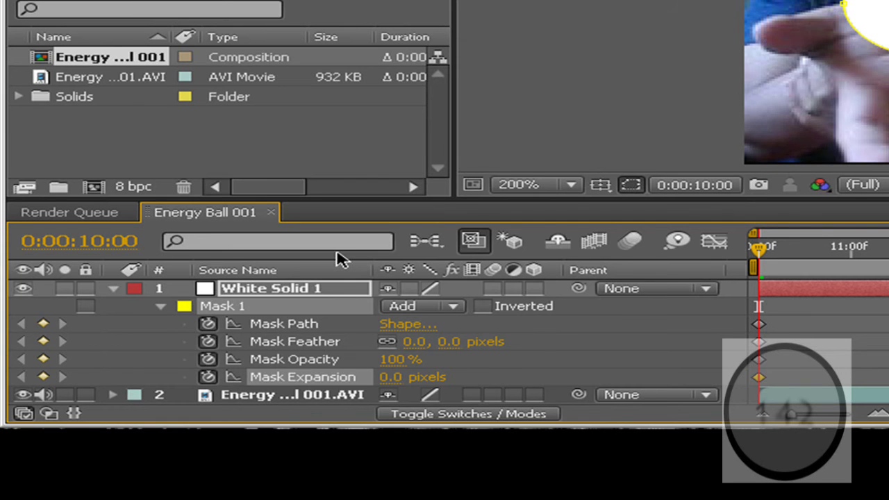
- Show Position, Opacity and Scale and set their 10:00 keyframes, then return to the Selection tool
{"action": "key", "text": "p"}
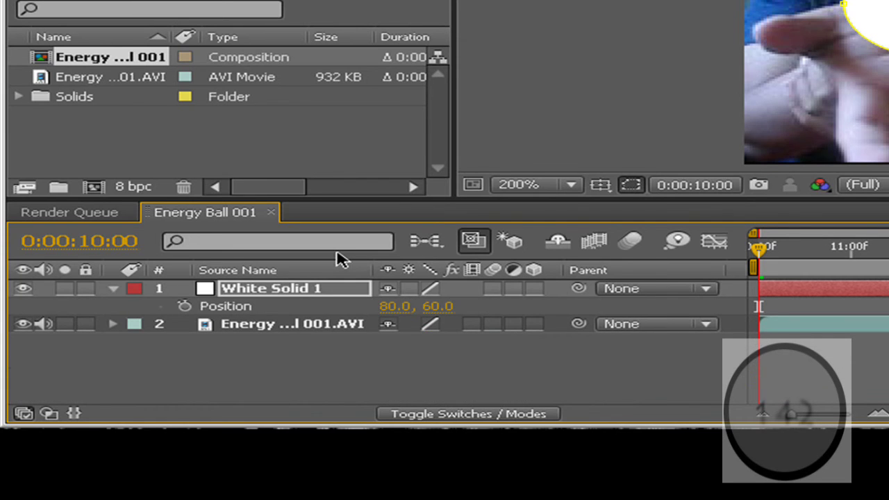
{"action": "key", "text": "shift+t"}
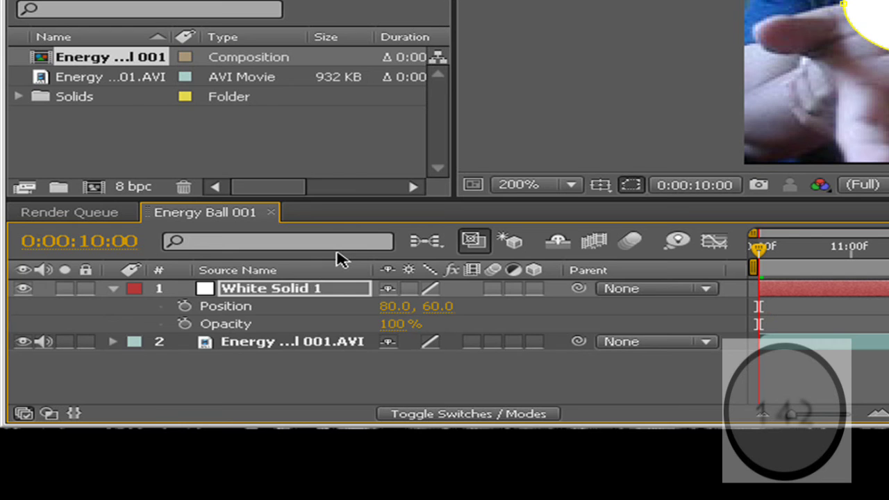
{"action": "key", "text": "shift+s"}
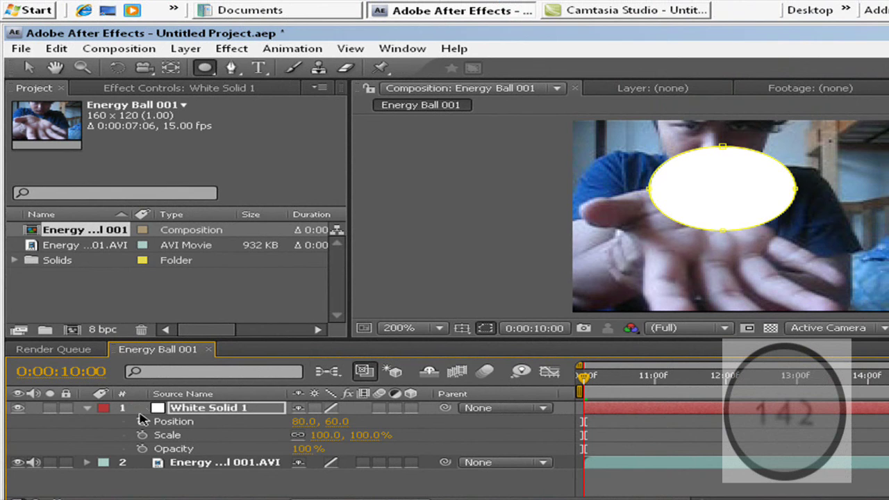
{"action": "left_click", "coordinate": [141, 421]}
{"action": "left_click", "coordinate": [141, 435]}
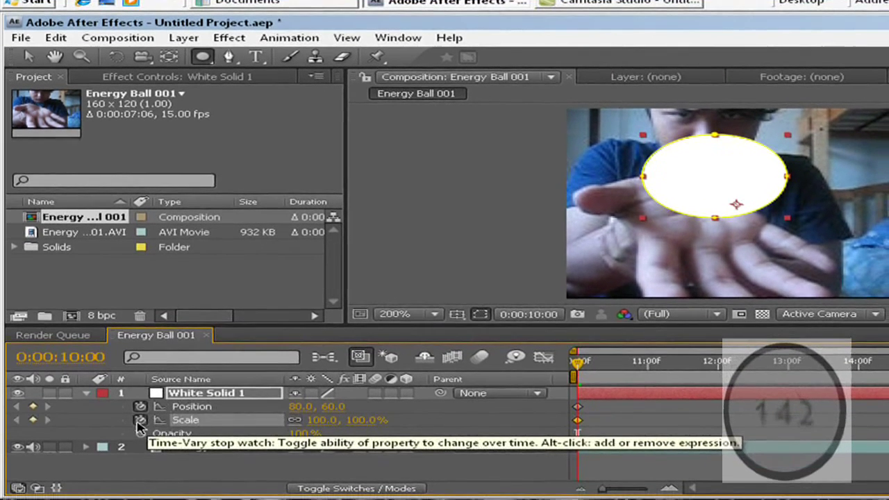
{"action": "left_click", "coordinate": [141, 434]}
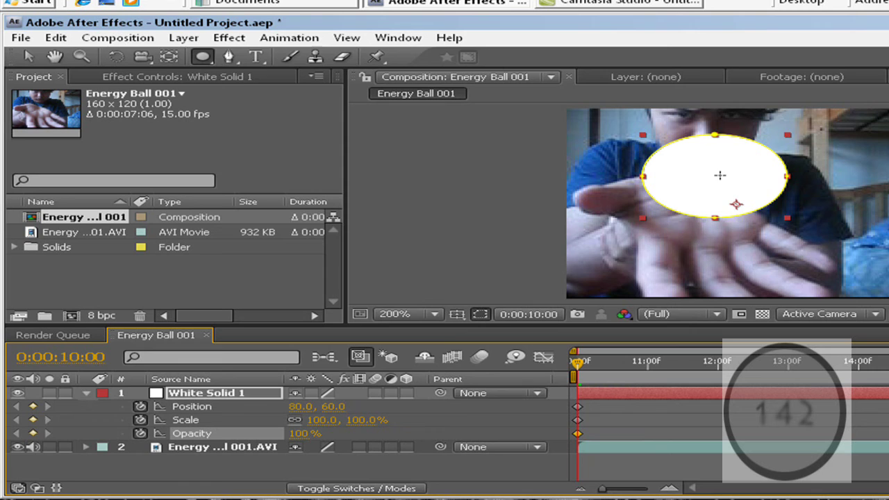
{"action": "left_click", "coordinate": [30, 56]}
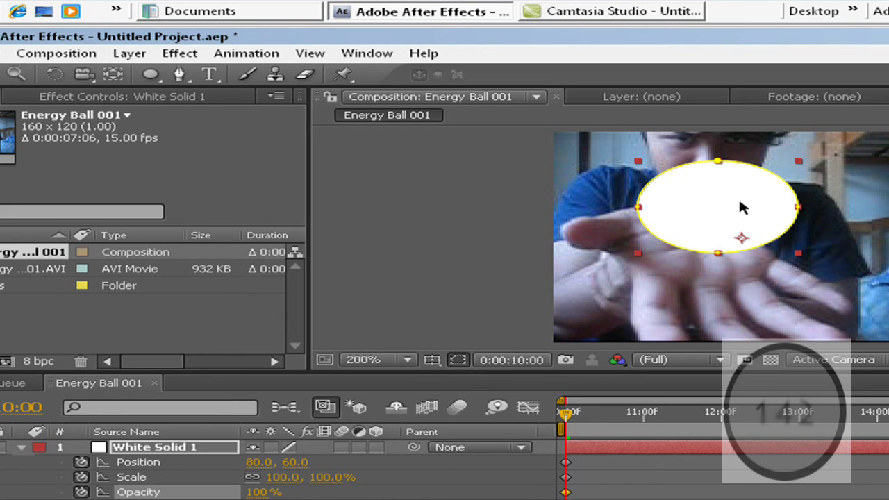
- Step forward frame by frame, dragging the white ball onto the hands to keyframe its position
{"action": "key", "text": "Page_Down"}
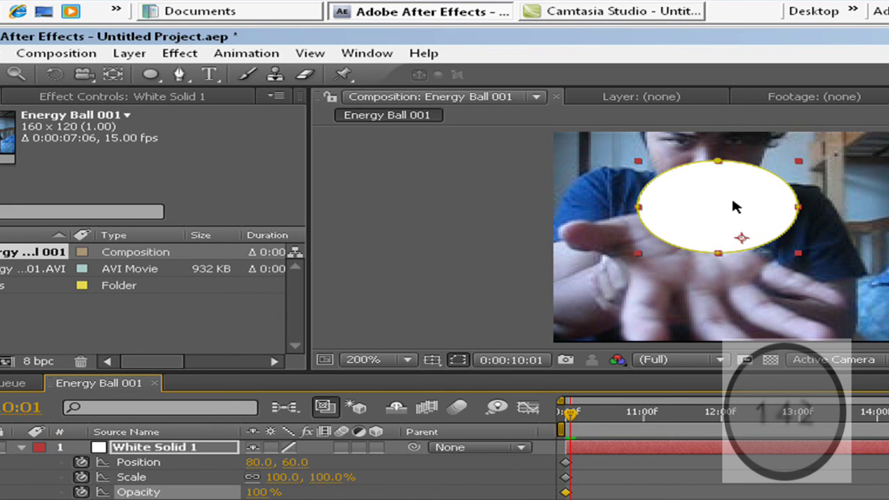
{"action": "mouse_move", "coordinate": [732, 206]}
{"action": "left_mouse_down"}
{"action": "mouse_move", "coordinate": [729, 195]}
{"action": "mouse_move", "coordinate": [712, 210]}
{"action": "left_mouse_up"}
{"action": "key", "text": "Page_Down"}
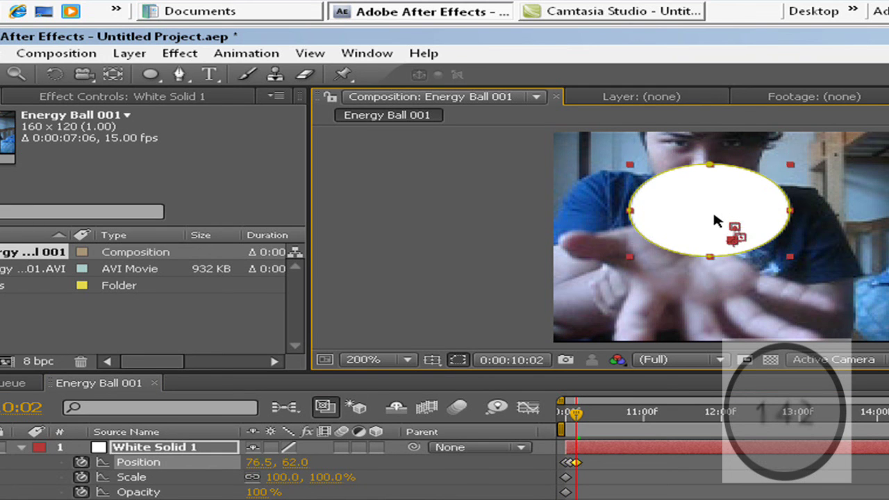
{"action": "key", "text": "Page_Down"}
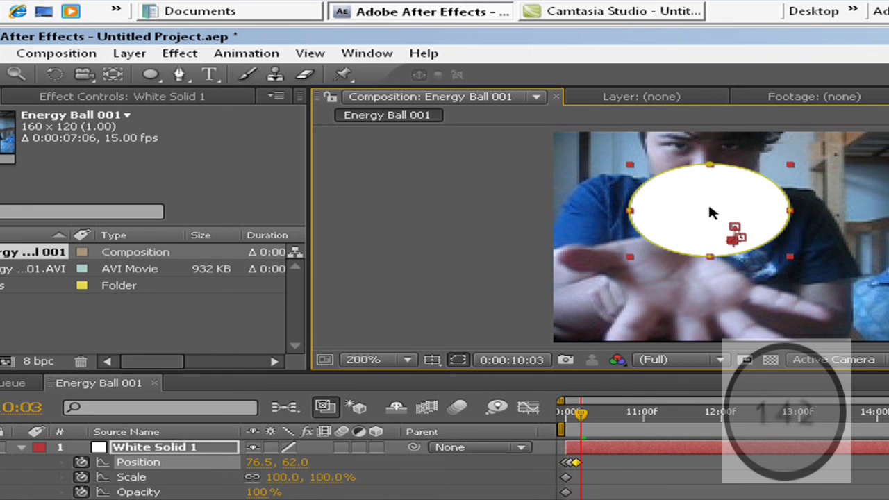